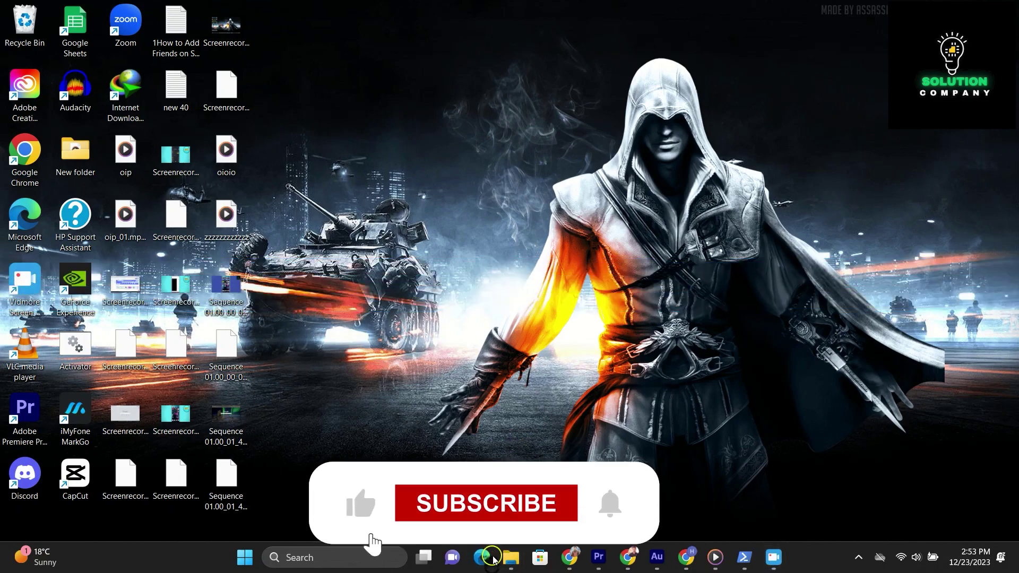
- Launch Edge on its Microsoft Start page, then bring the Downloads folder forward
click(491, 557)
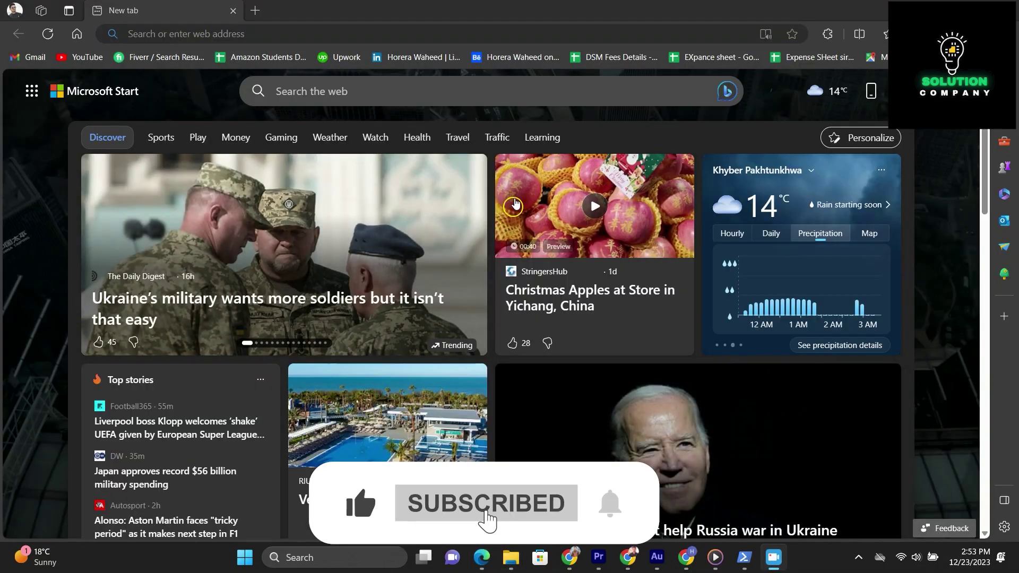
scroll(404, 239, down, 2)
scroll(405, 238, up, 2)
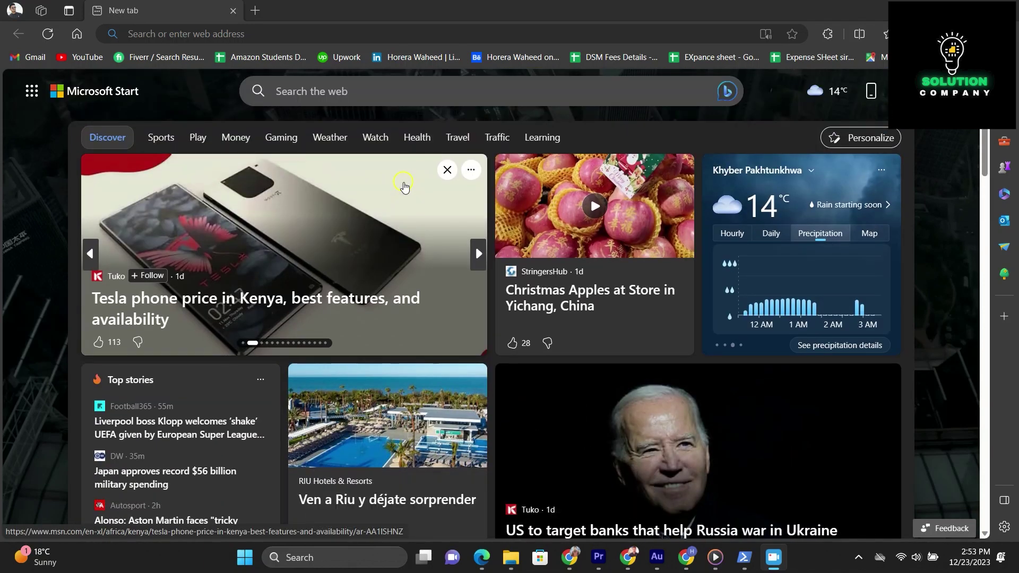
click(511, 557)
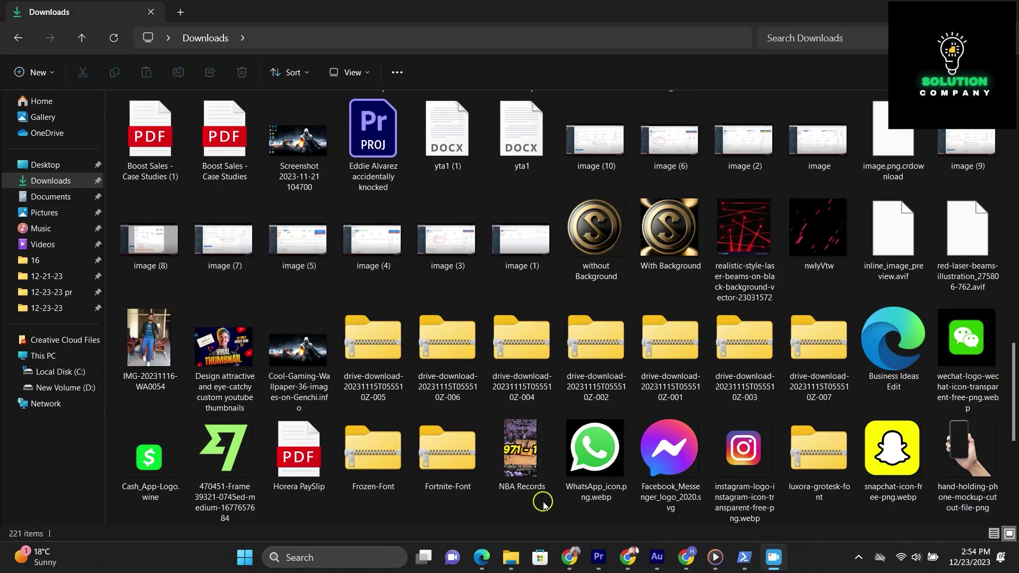
scroll(284, 299, up, 6)
scroll(284, 300, down, 3)
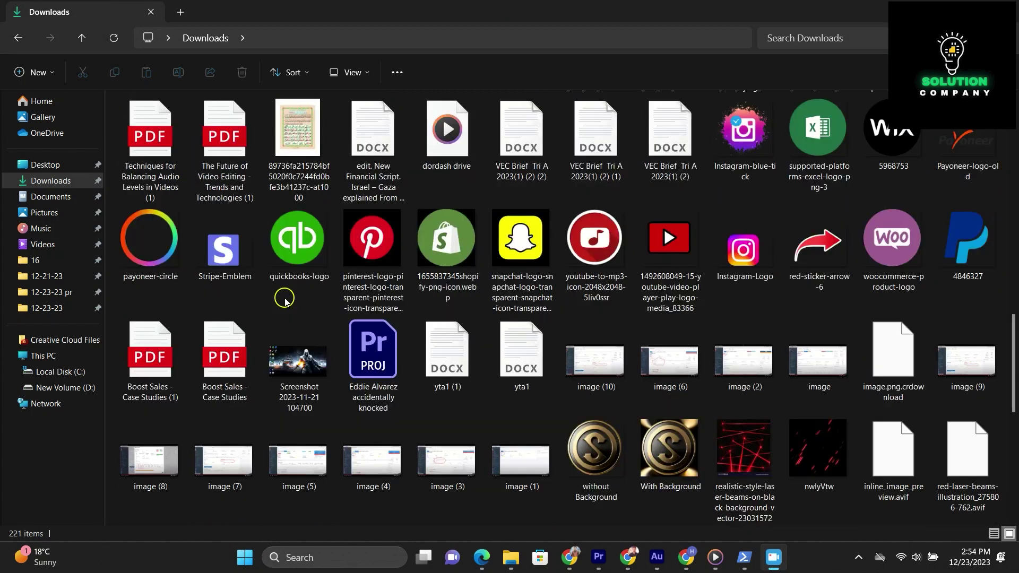
- Open the 'Techniques for Balancing Audio Levels in Videos' PDF from Downloads
right_click(144, 159)
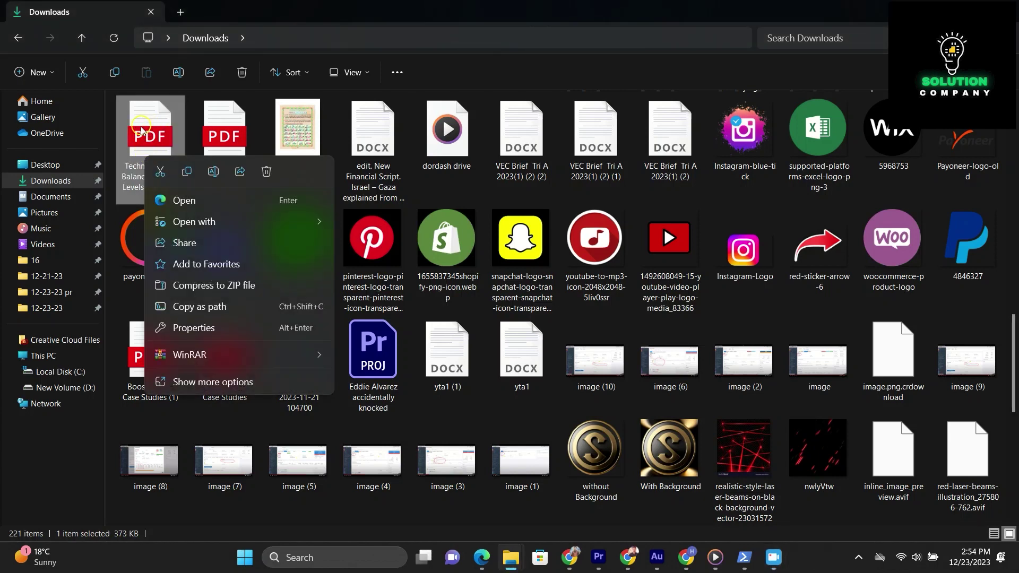
click(146, 133)
right_click(150, 136)
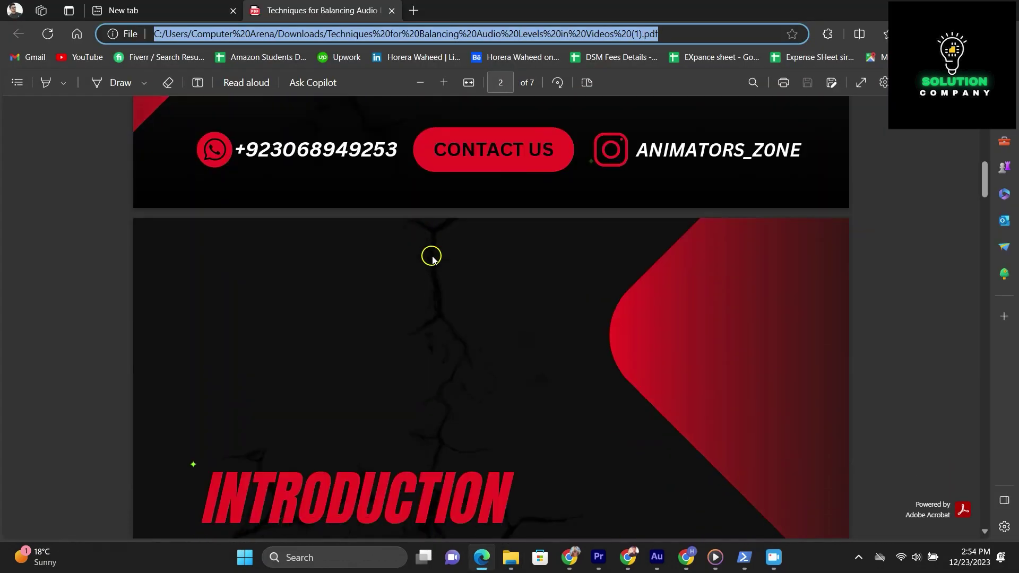
scroll(431, 256, down, 5)
scroll(432, 256, up, 5)
scroll(431, 257, up, 5)
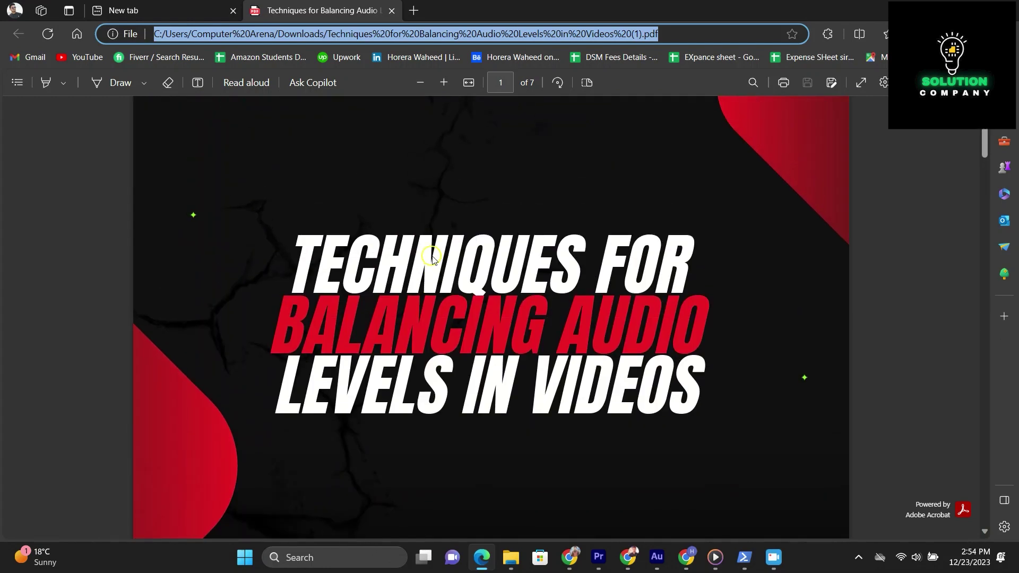
scroll(432, 257, up, 5)
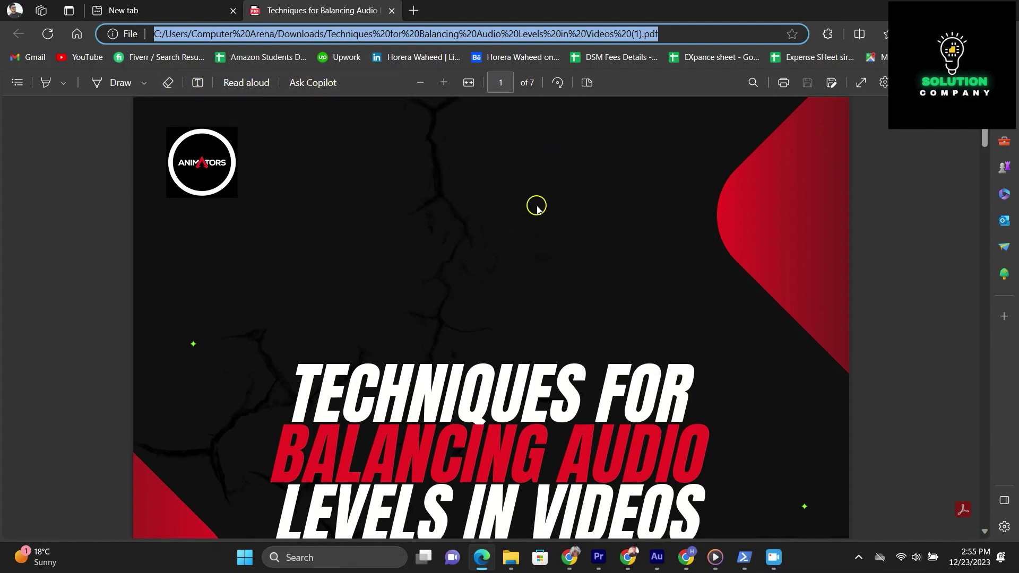
scroll(536, 206, down, 5)
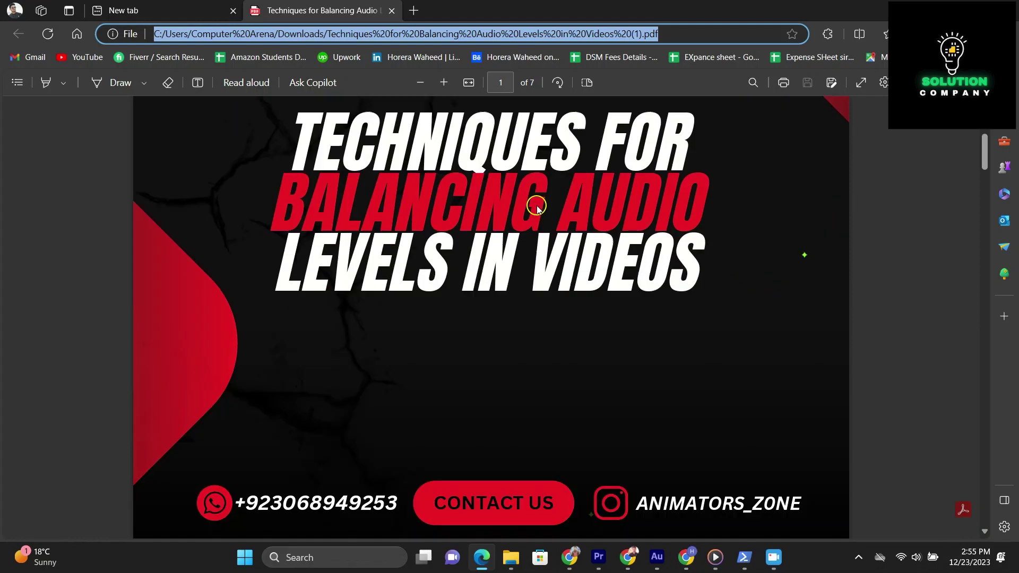
scroll(536, 207, up, 5)
scroll(536, 206, down, 3)
scroll(536, 207, down, 5)
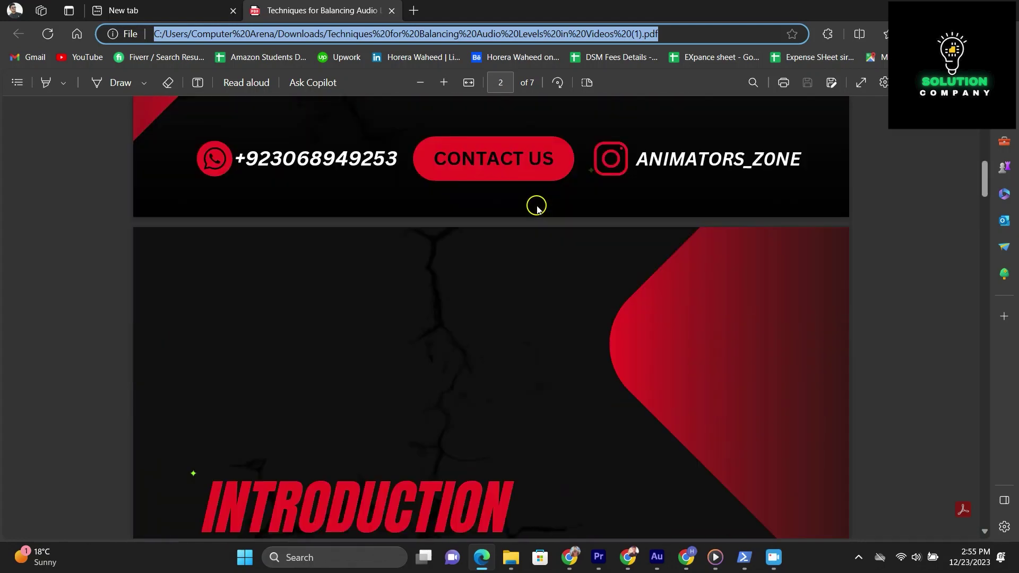
scroll(536, 207, down, 5)
scroll(536, 206, down, 5)
scroll(536, 206, down, 1)
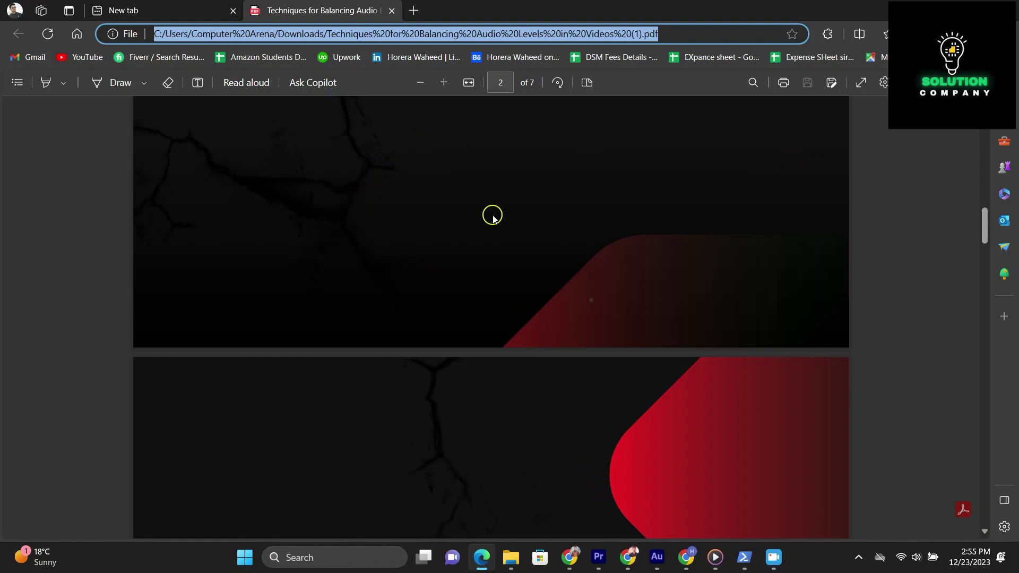
scroll(492, 215, down, 4)
scroll(492, 216, down, 4)
scroll(492, 216, down, 4)
scroll(492, 214, down, 1)
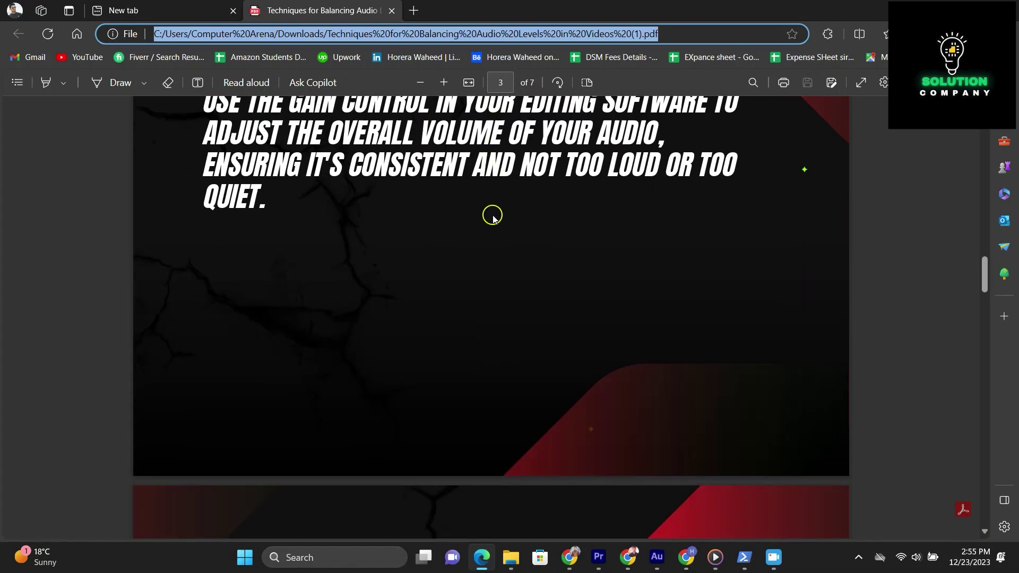
- After reading the audio-balancing PDF to page 3, return to the Downloads folder
click(511, 557)
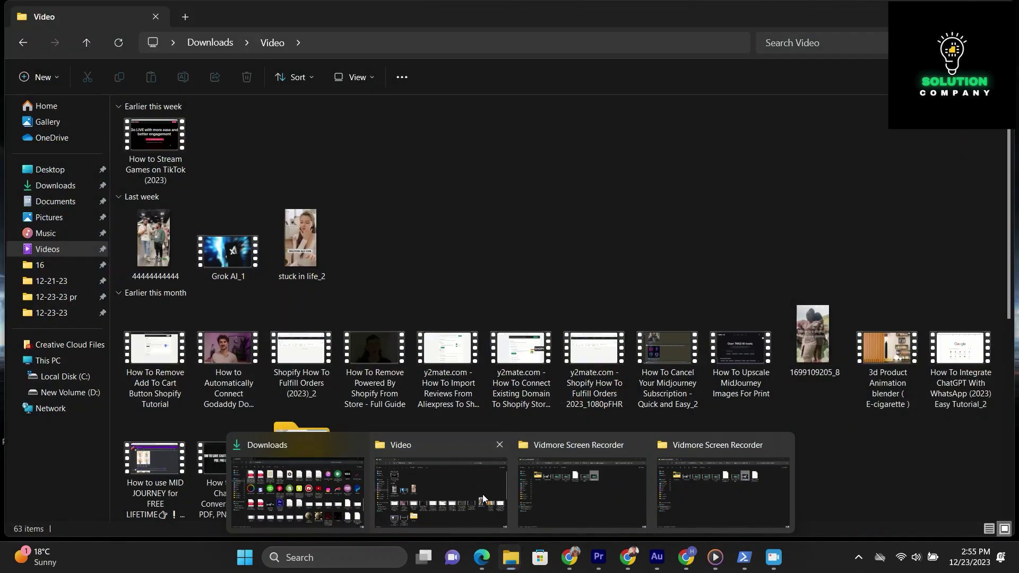
- Glance at the Video folder window, then return to the PDF on page 3
click(483, 495)
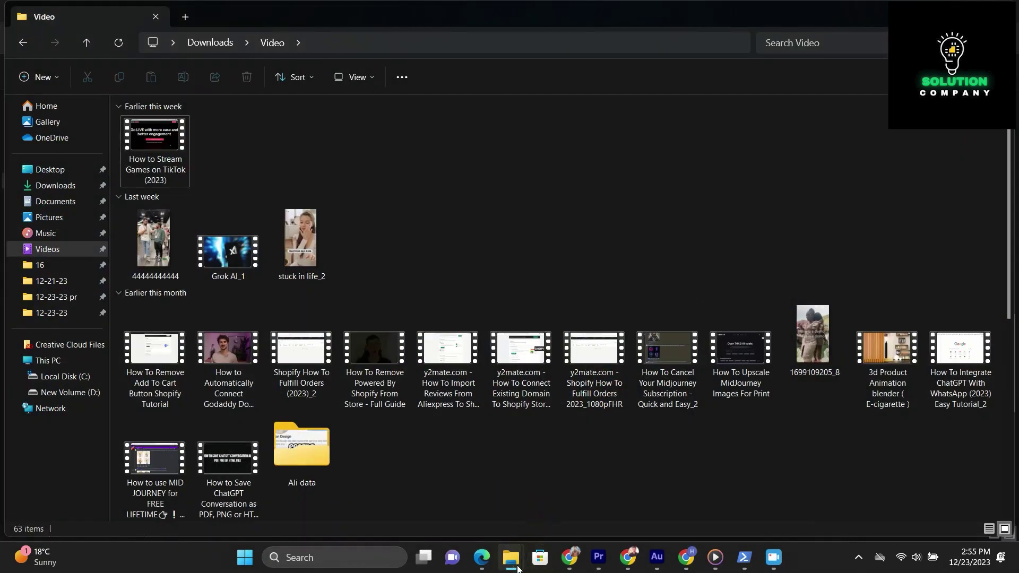
click(481, 558)
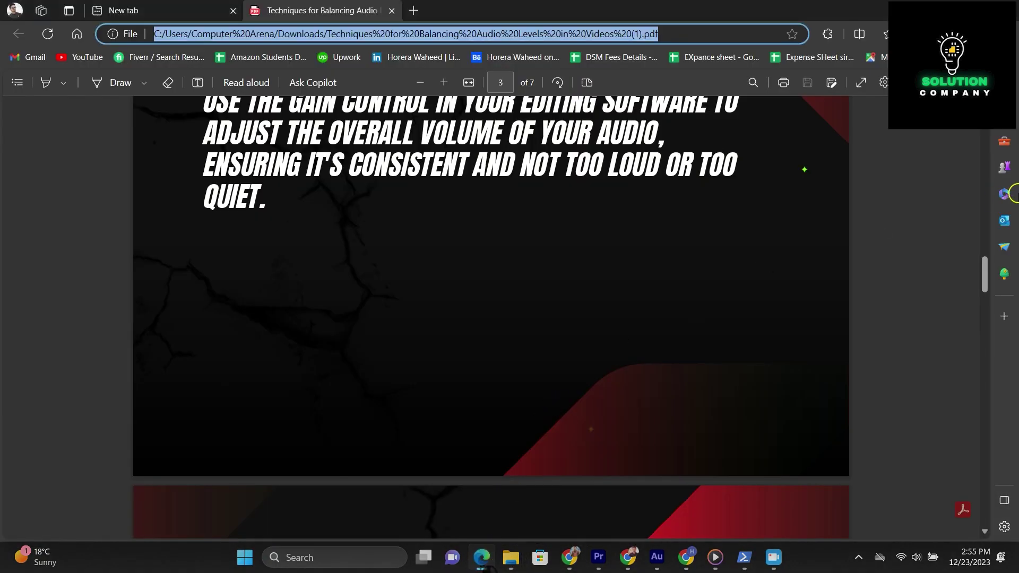
- Show the Microsoft 365 side pane with Word, Excel and PowerPoint beside the PDF
click(1004, 194)
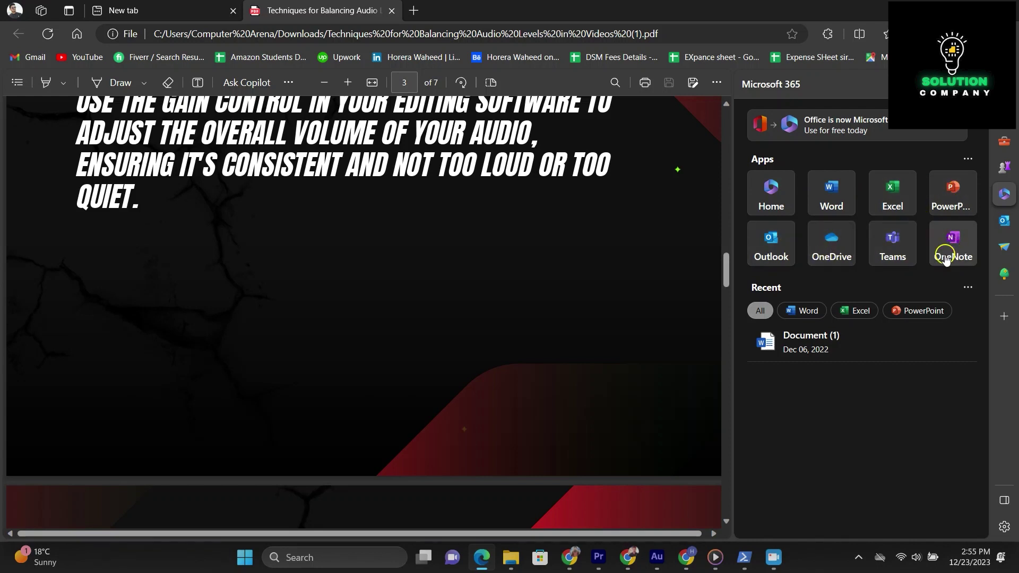
- Start Word from the Apps list in the Microsoft 365 side pane
click(831, 195)
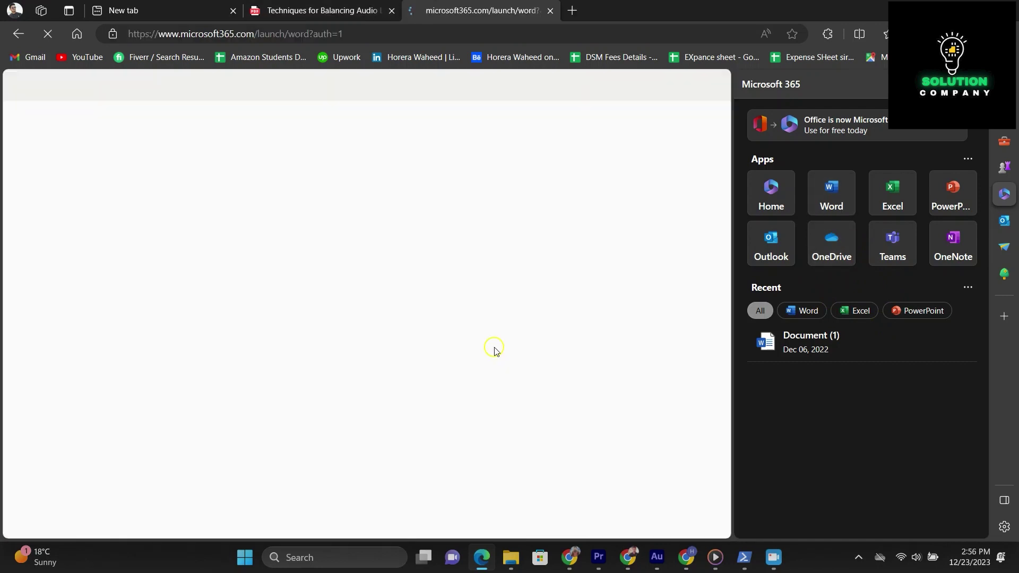